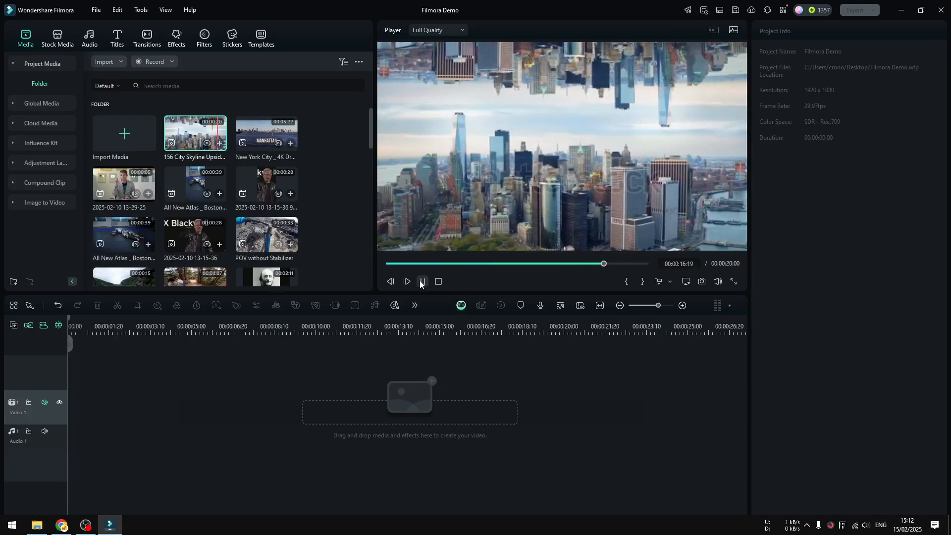
Step: Replay the 156 City Skyline Upside Down clip from its beginning to examine the mirrored city effect
click(423, 282)
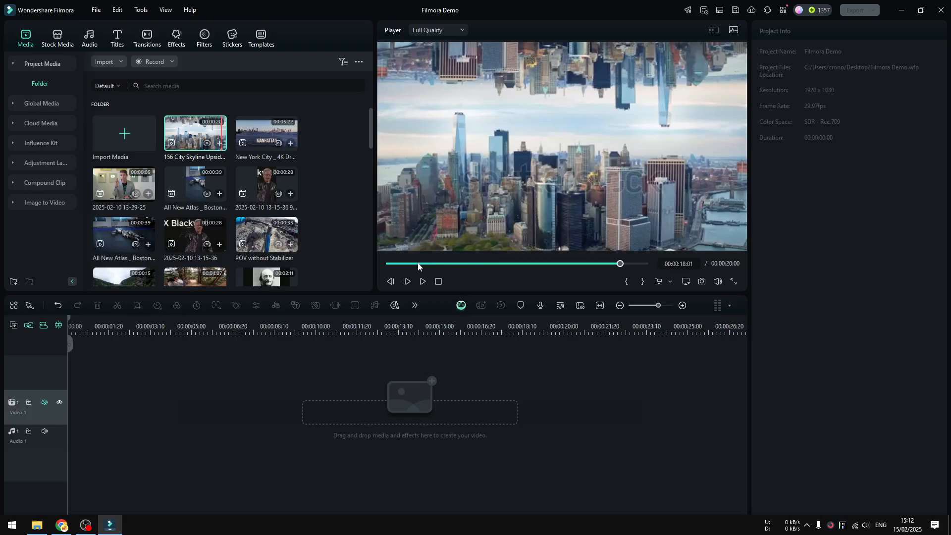
drag(417, 266, 374, 267)
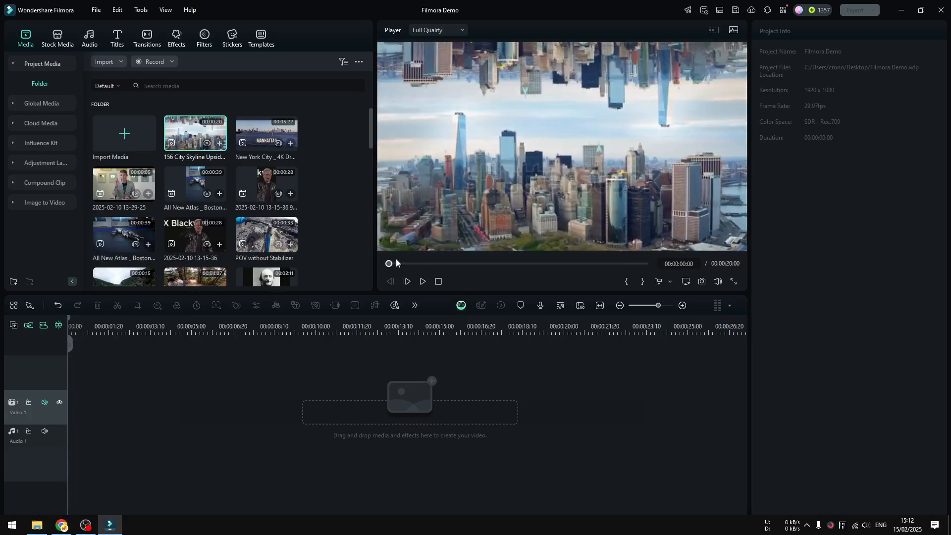
click(422, 282)
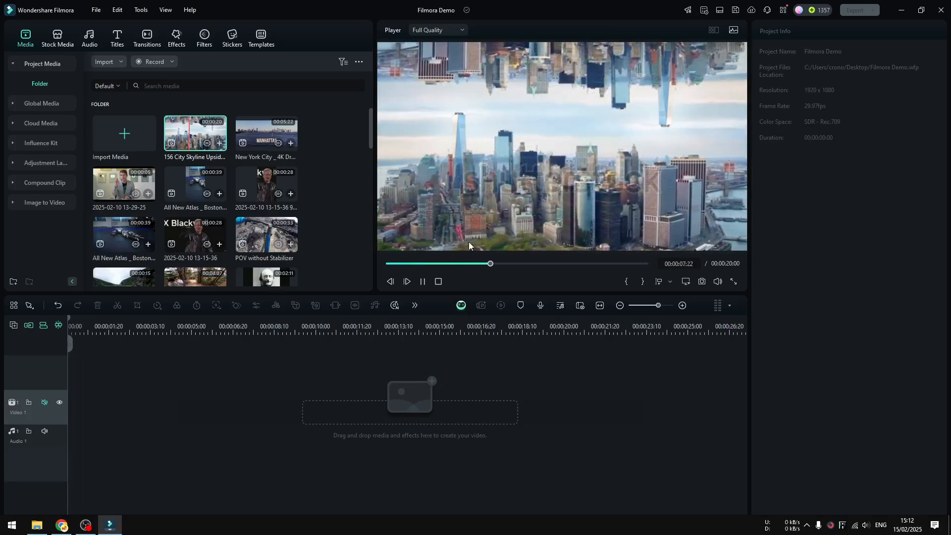
click(421, 282)
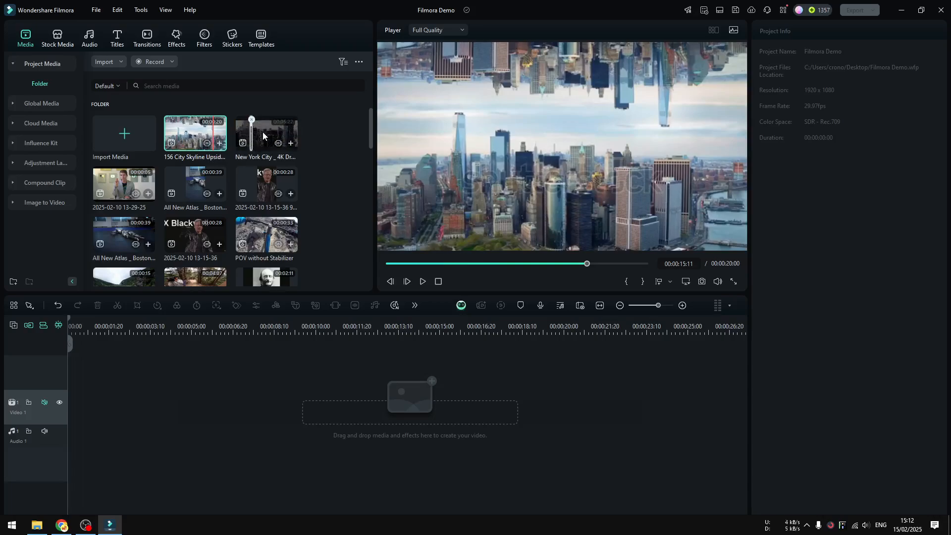
Step: Mute the preview sound and play several parts of the New York City 4K drone clip
click(717, 282)
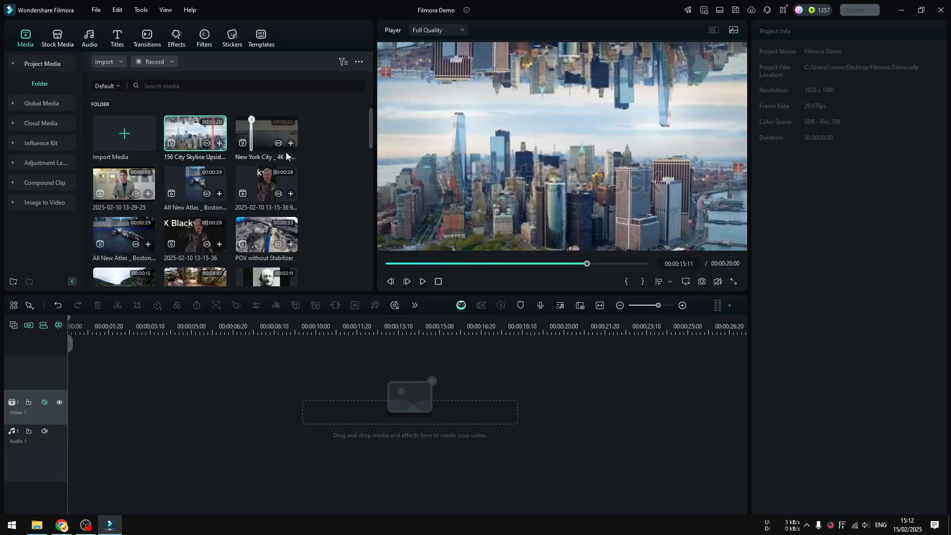
double_click(276, 137)
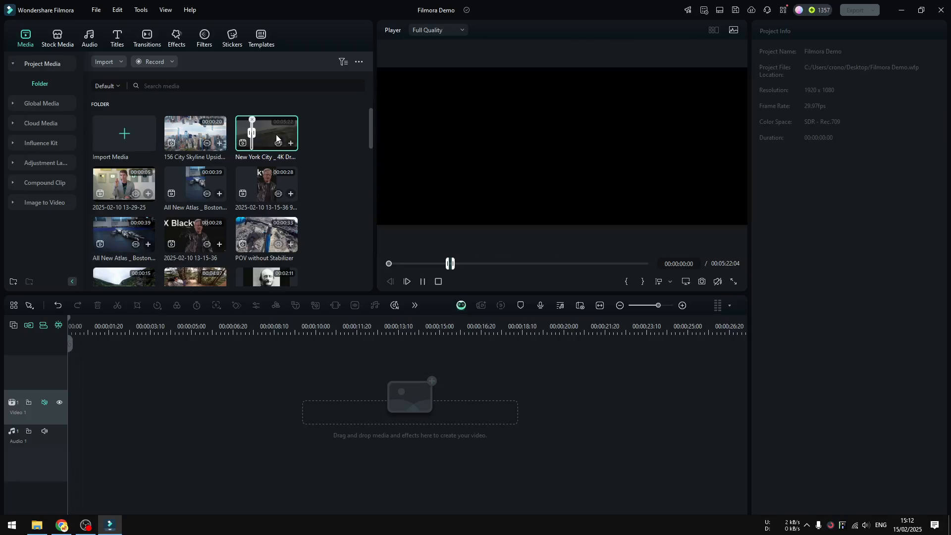
click(418, 264)
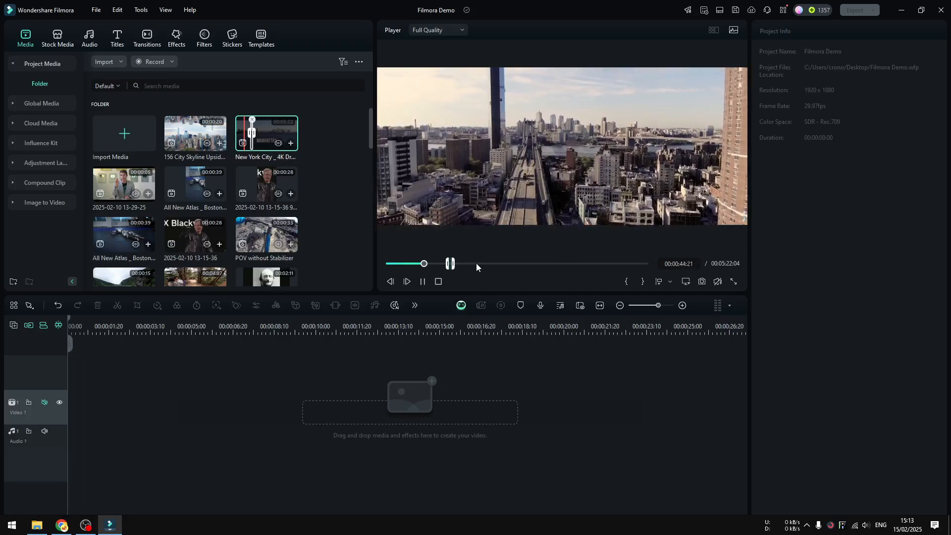
click(477, 263)
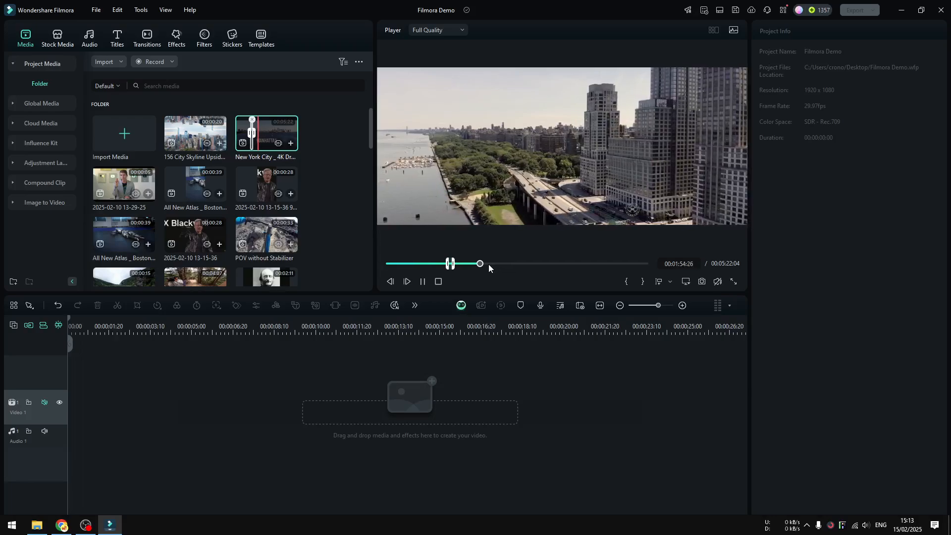
click(423, 281)
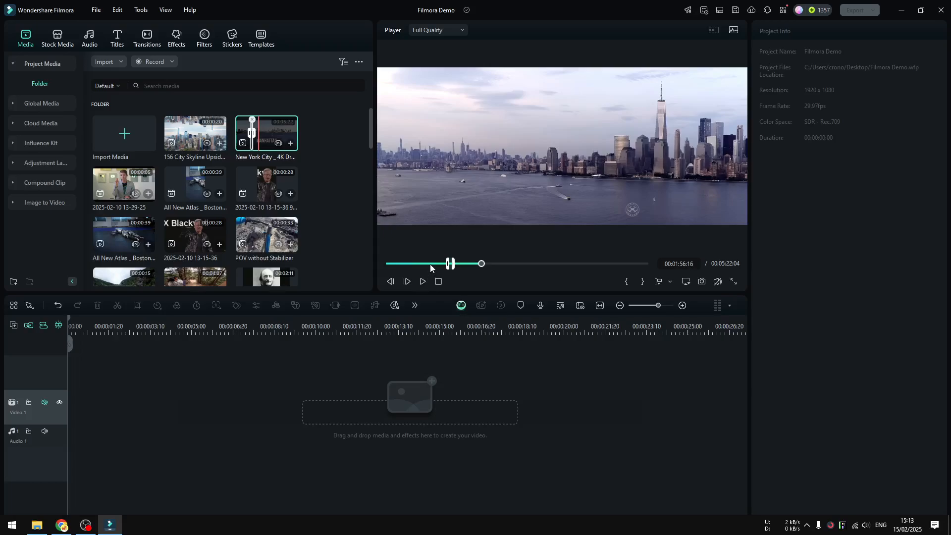
Step: Scrub through the New York City drone clip and compare its skyline shots with the marked segment
drag(430, 268, 450, 272)
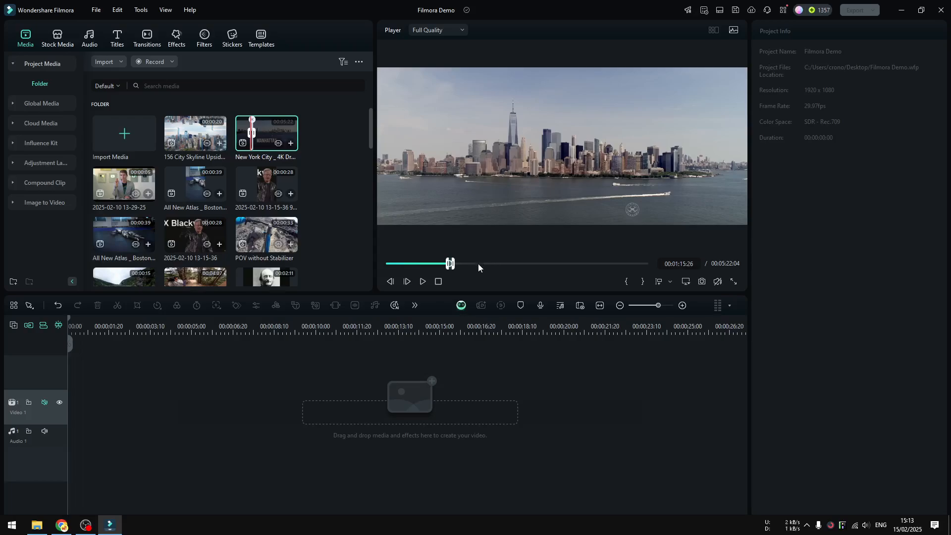
click(440, 268)
drag(440, 268, 424, 269)
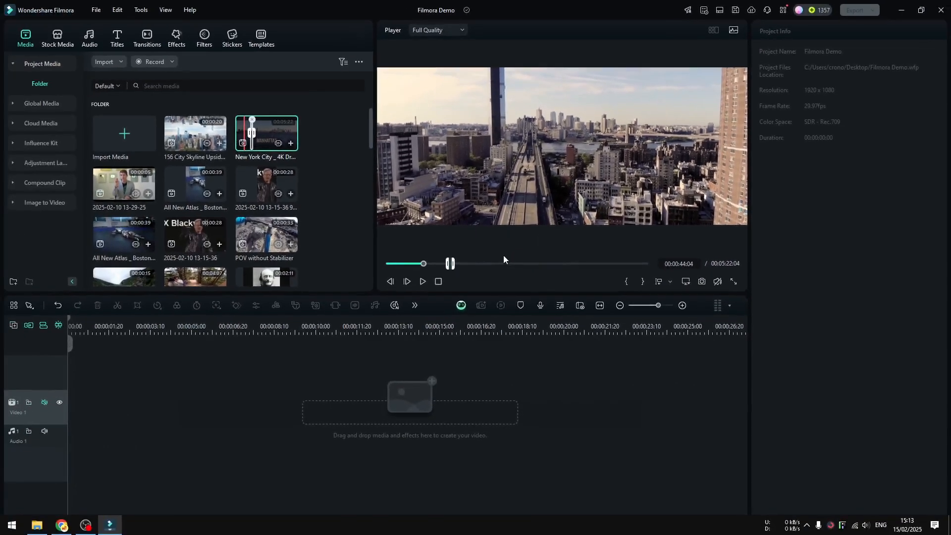
click(482, 264)
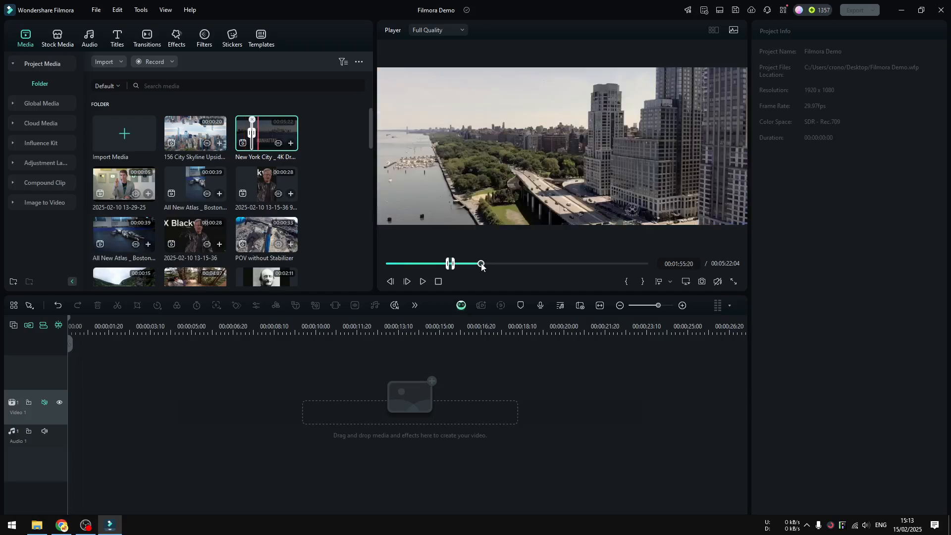
drag(481, 264, 477, 264)
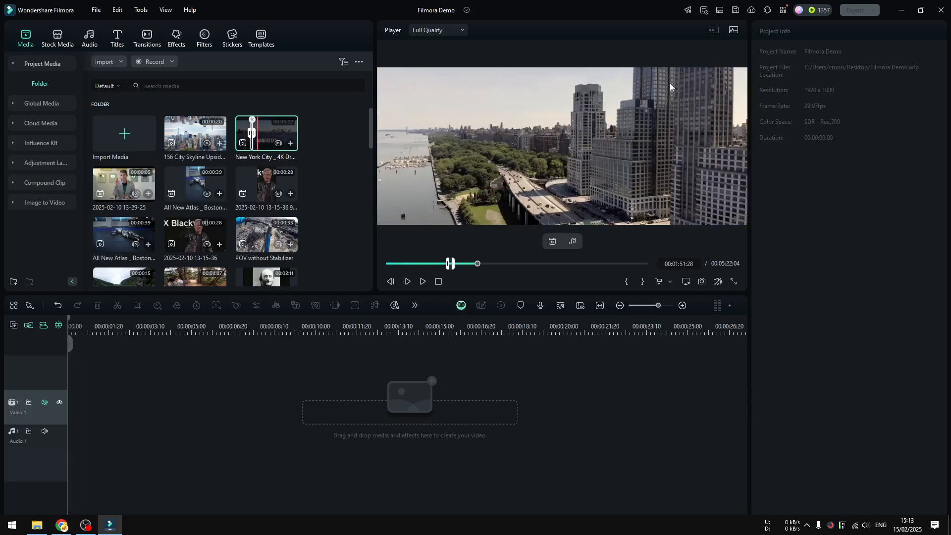
drag(513, 264, 525, 267)
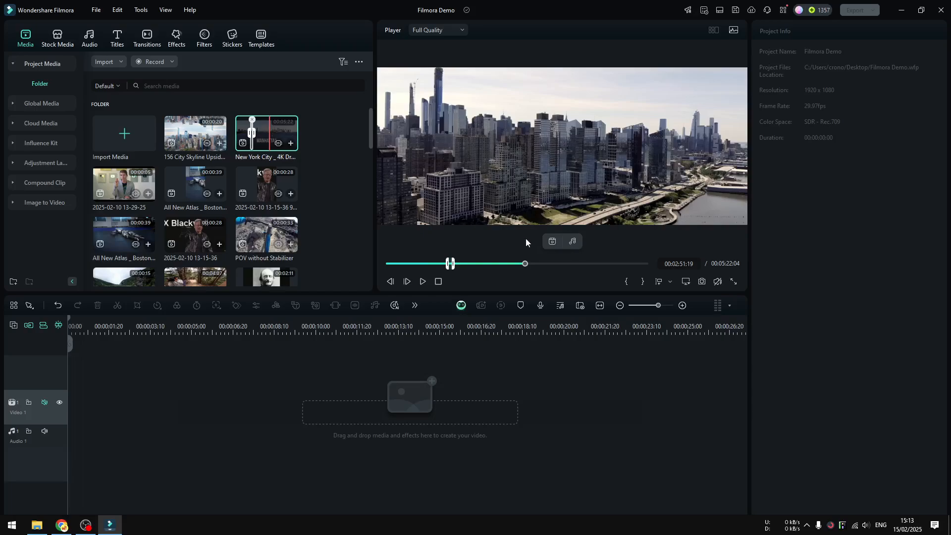
click(546, 263)
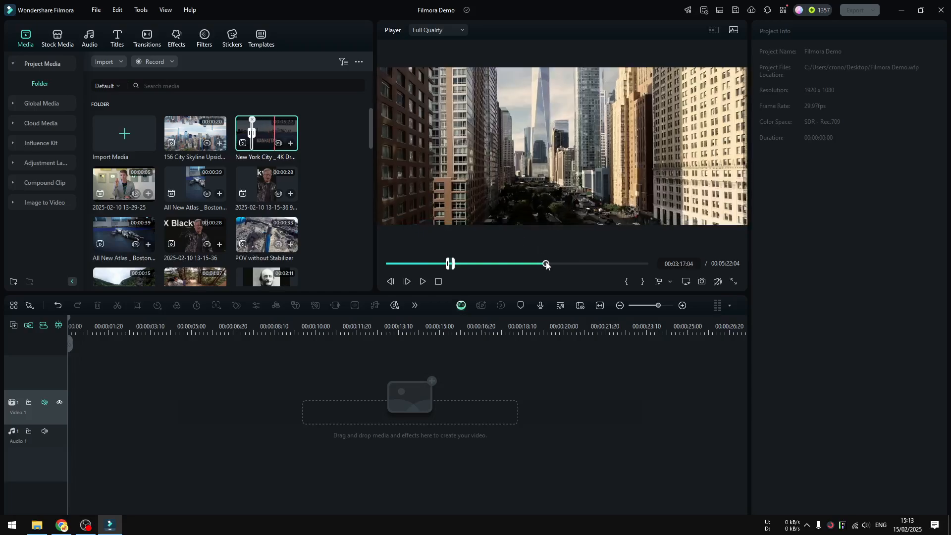
drag(548, 265, 552, 265)
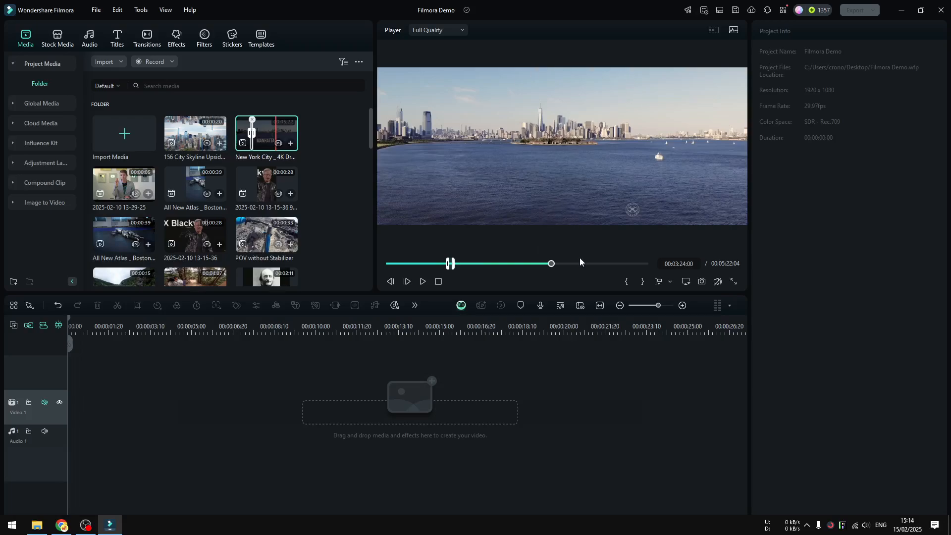
drag(551, 264, 585, 263)
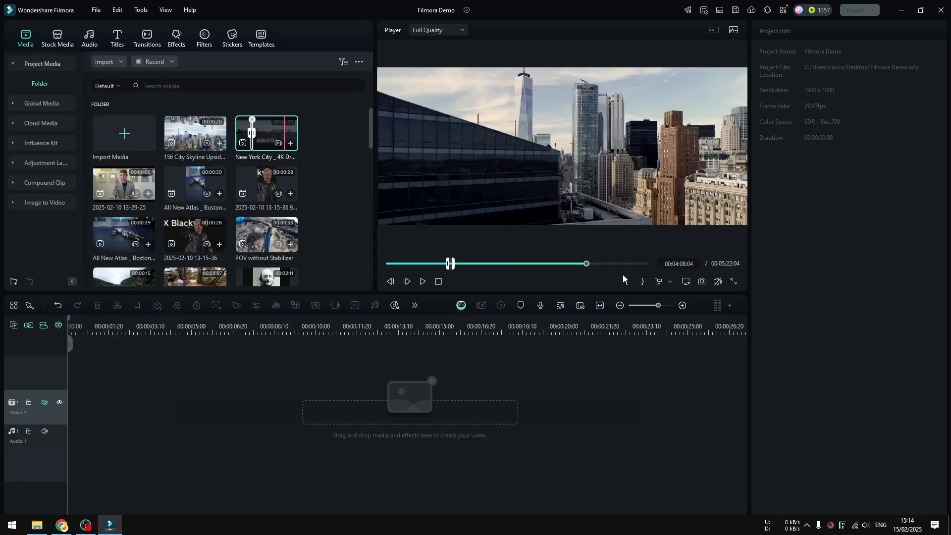
mouse_move(586, 264)
mouse_down()
mouse_move(450, 264)
mouse_move(450, 273)
mouse_up()
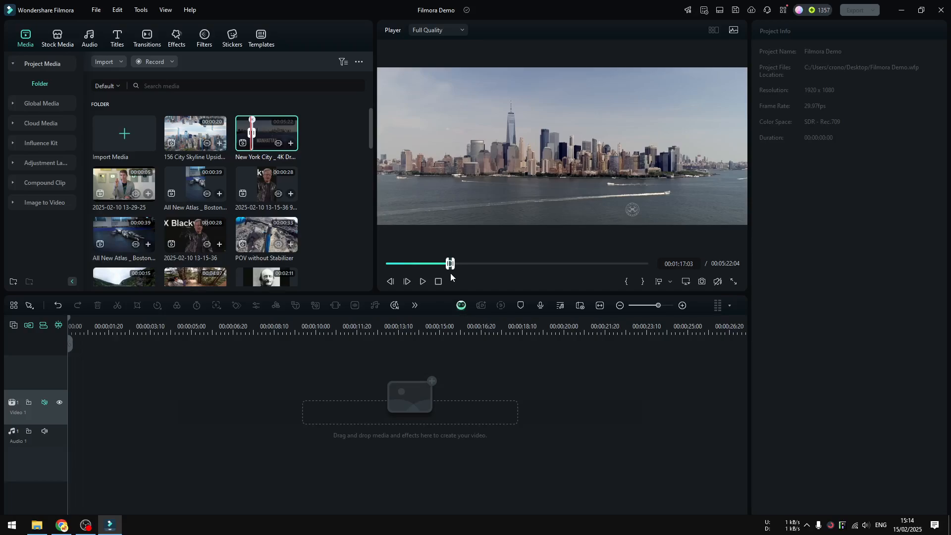
Step: Add the marked New York City segment to the start of the Video 1 track, matching the project to 1918 x 816 at 29.97fps, and play it
drag(277, 136, 187, 382)
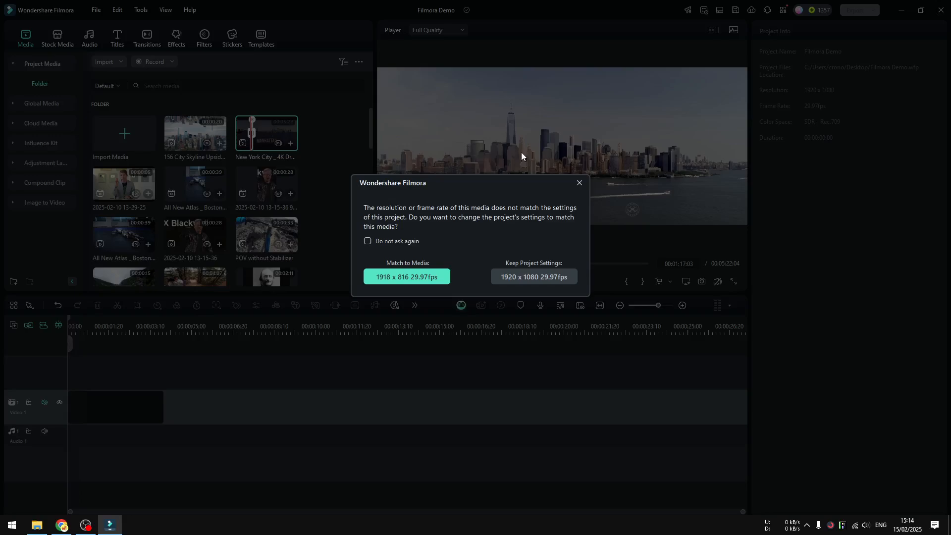
click(418, 279)
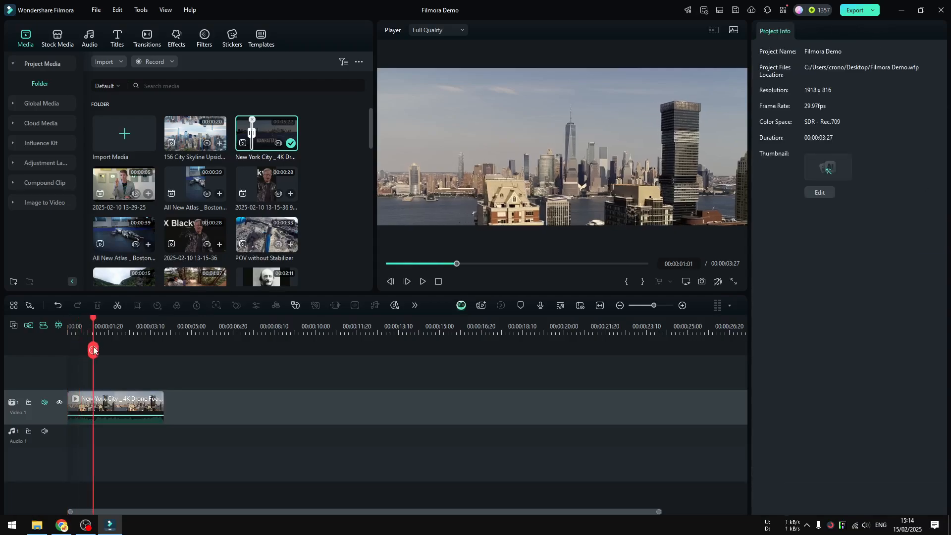
click(422, 281)
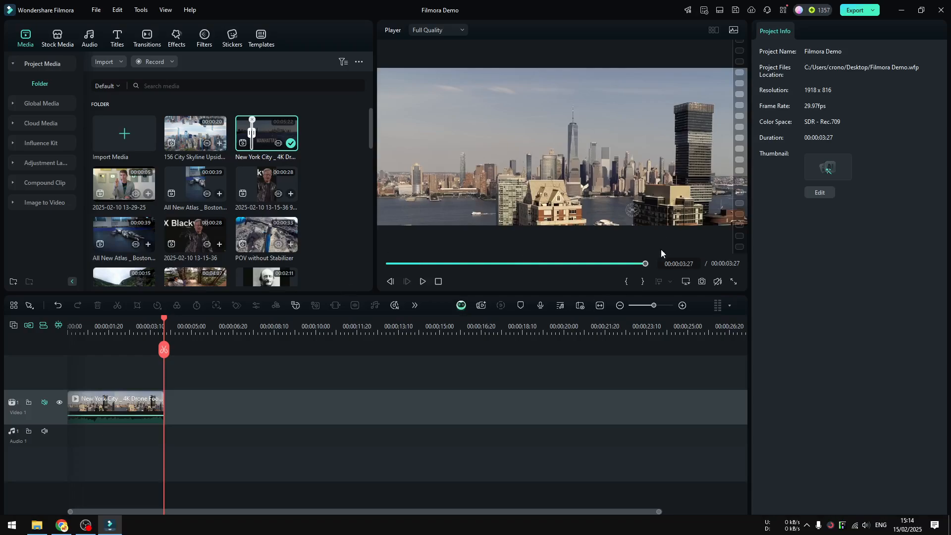
Step: Change the project resolution to 1920 x 1080
click(688, 281)
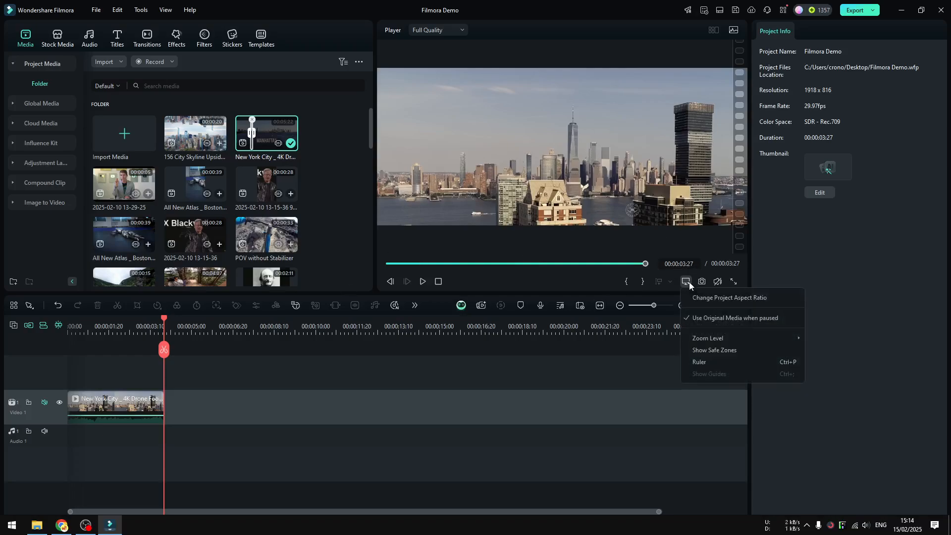
click(709, 298)
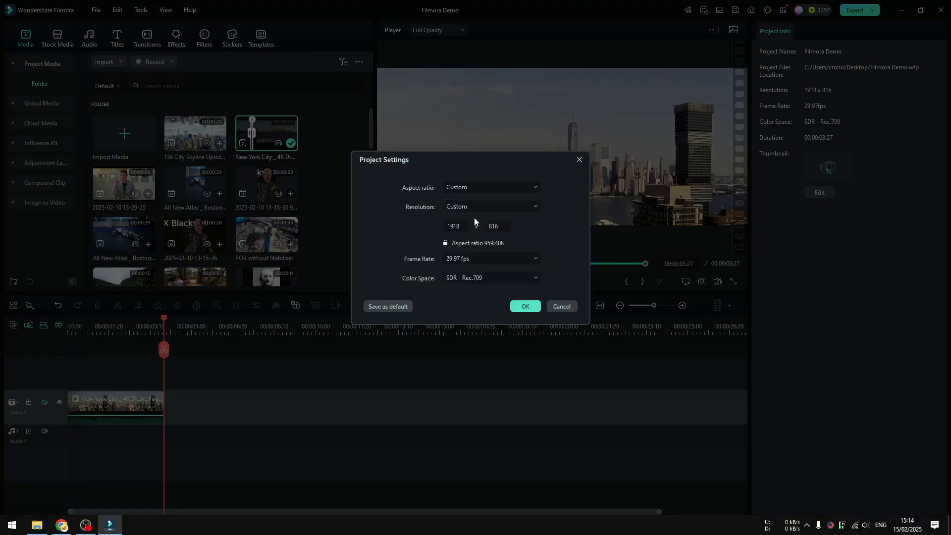
click(461, 225)
text(1920)
key(Tab)
text(1080)
click(525, 306)
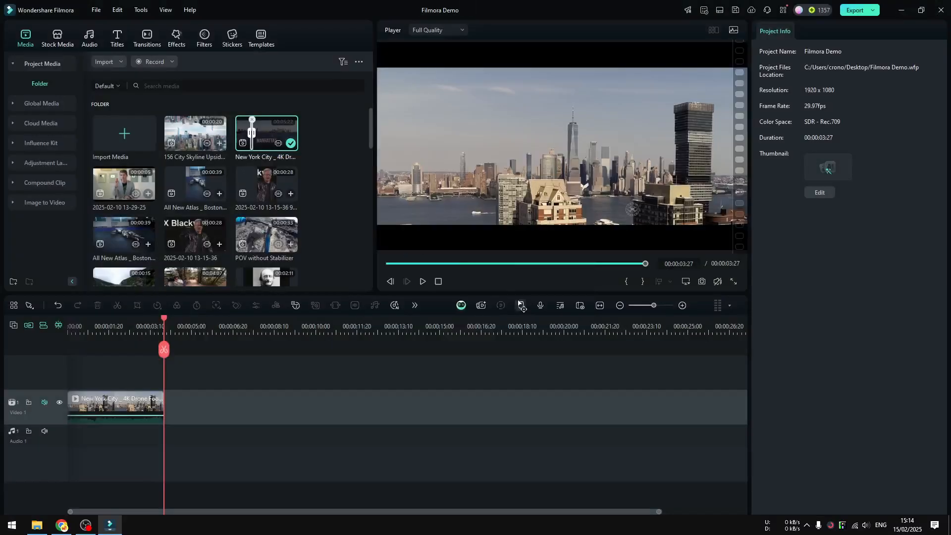
Step: Move the city clip straight down to the lower edge of the frame, at a Y position of about -132 px
click(518, 166)
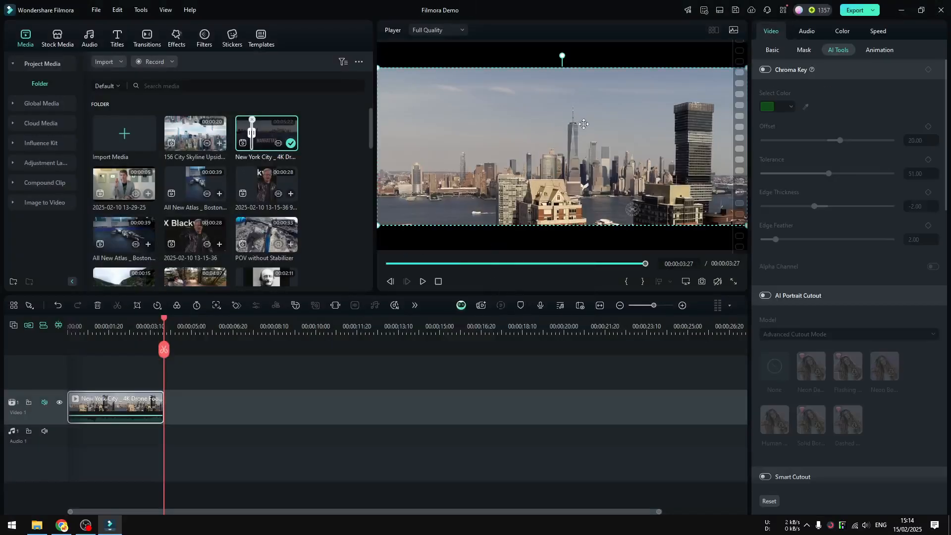
drag(603, 116, 594, 146)
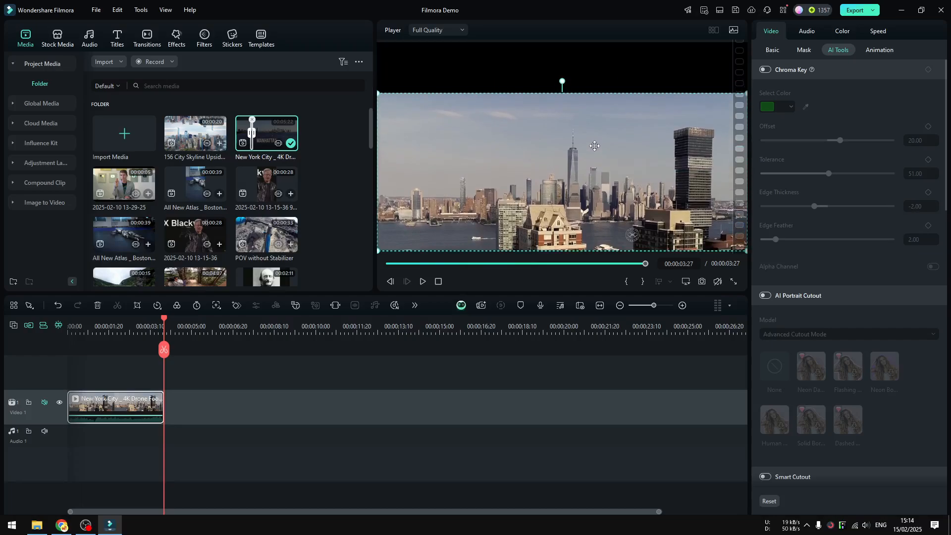
Step: Copy the city clip onto a second video track directly above the original, starting at the same time, and mute that track
right_click(137, 407)
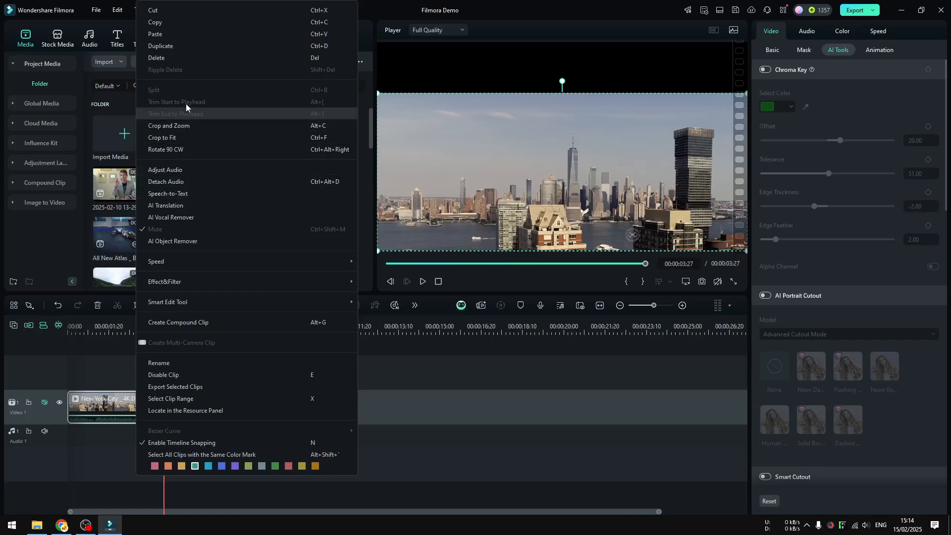
click(177, 26)
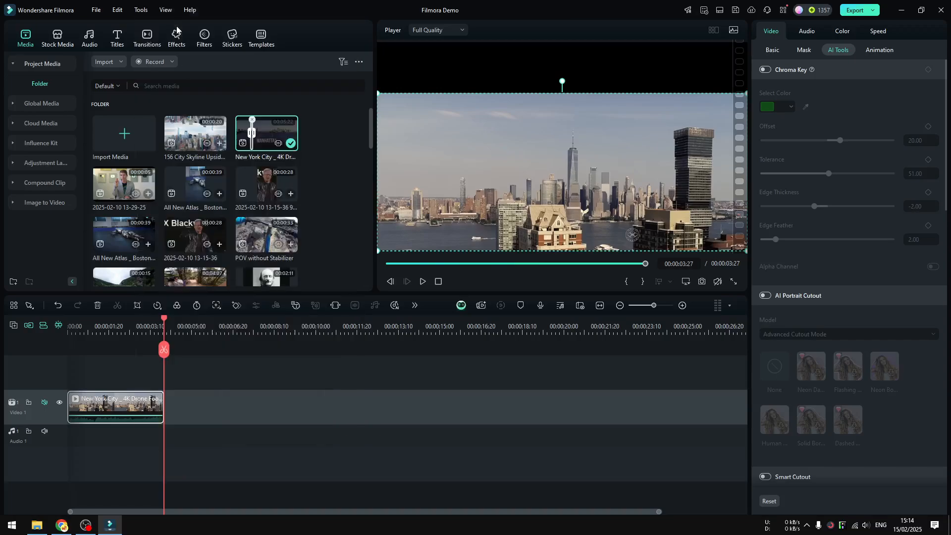
right_click(196, 403)
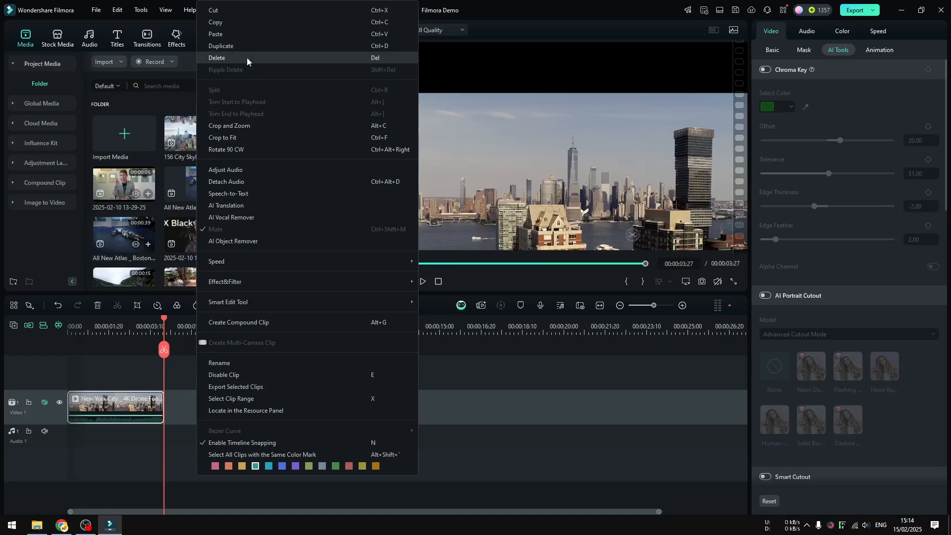
click(242, 34)
drag(213, 398, 112, 368)
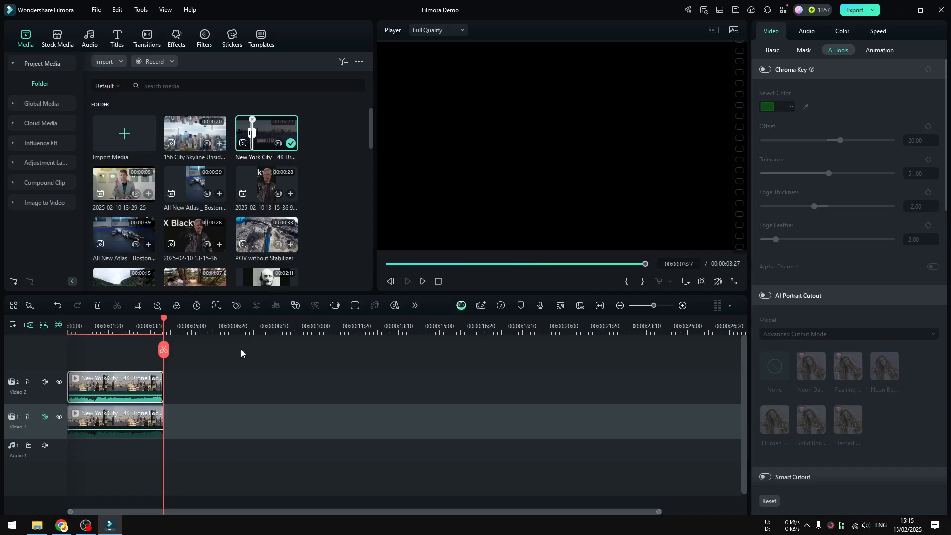
drag(170, 349, 48, 350)
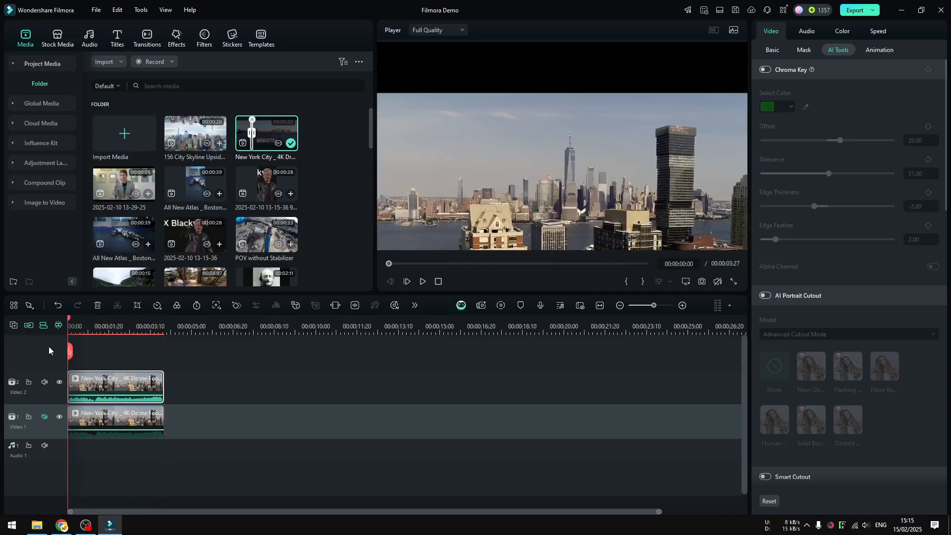
click(45, 382)
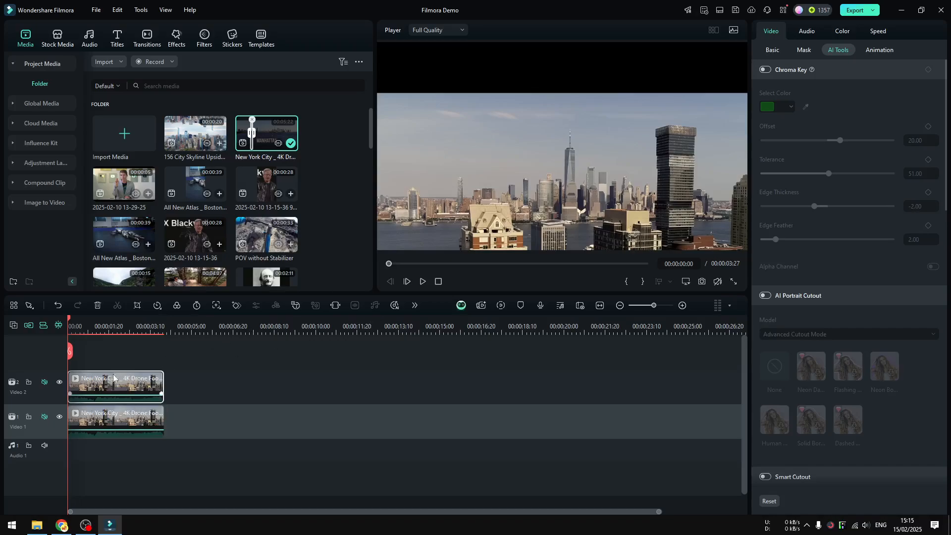
Step: Flip the upper copy of the clip vertically and move it up to a Y position of about 498 px
click(771, 51)
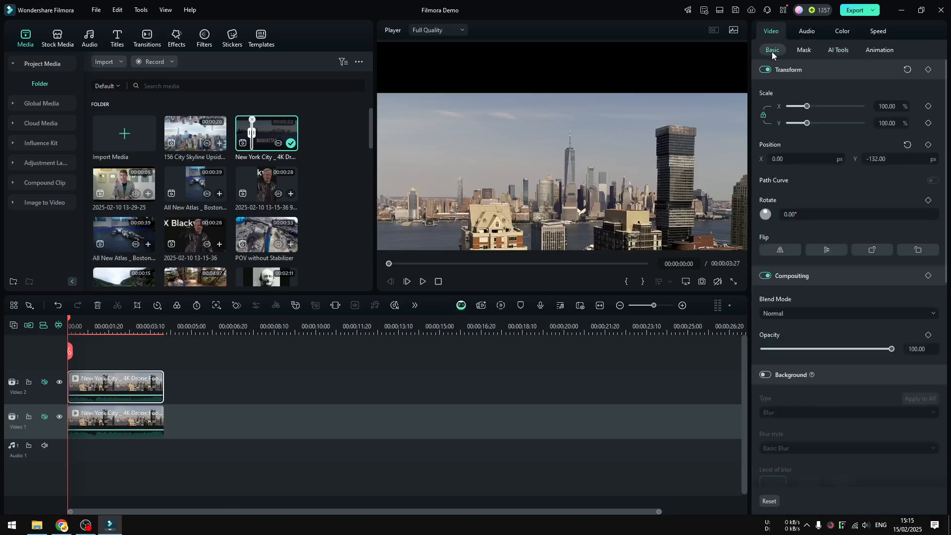
click(827, 251)
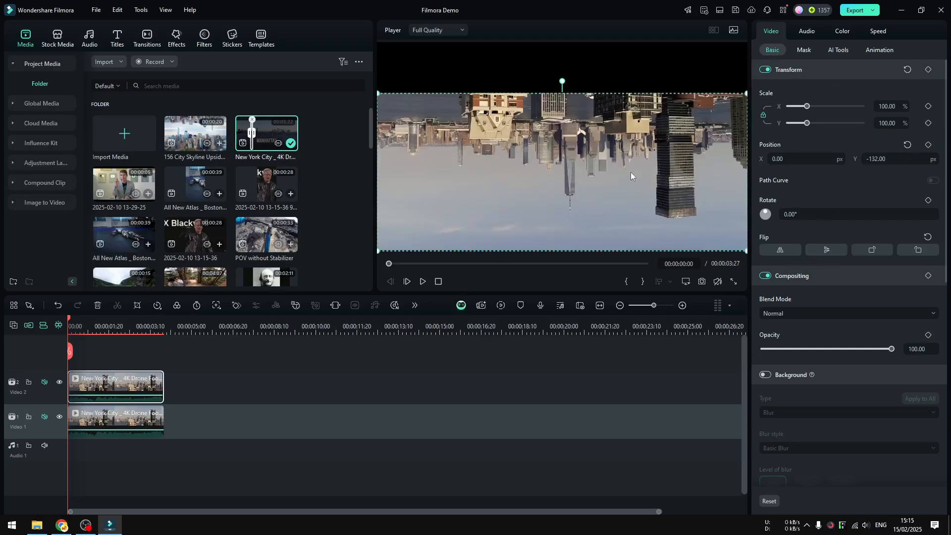
drag(631, 172, 642, 73)
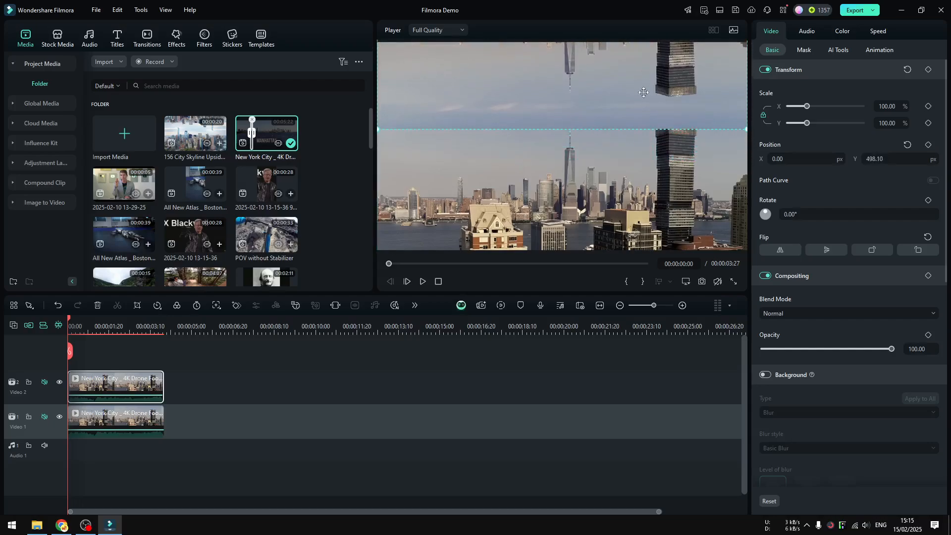
Step: Move the original city clip further down in the frame and lower the flipped copy to a Y position of about 305 px
click(640, 171)
drag(641, 150, 639, 171)
click(664, 80)
mouse_move(664, 81)
mouse_down()
mouse_move(665, 102)
mouse_move(669, 77)
mouse_move(670, 102)
mouse_move(671, 89)
mouse_up()
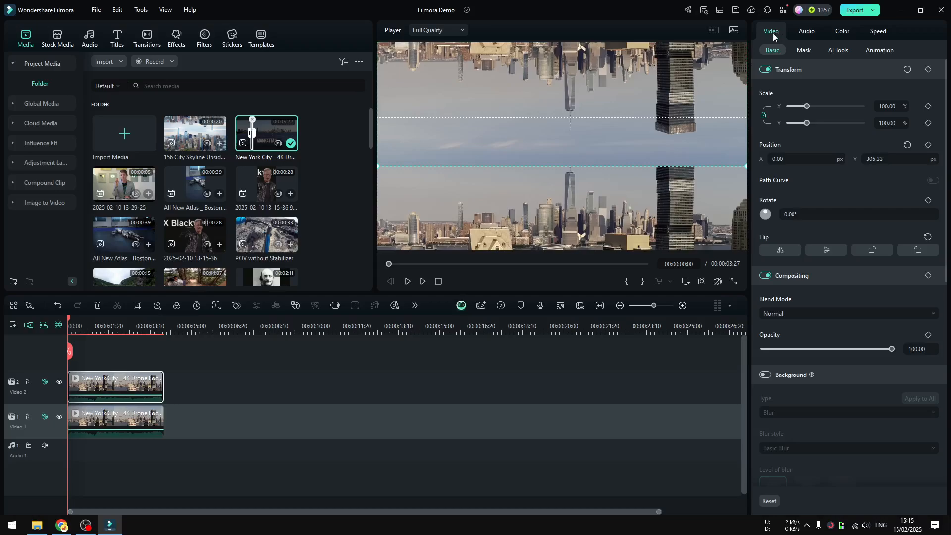
Step: Enable Chroma Key on the flipped upper clip, sample its blue-grey sky as the key color, and set the offset to 79
click(839, 52)
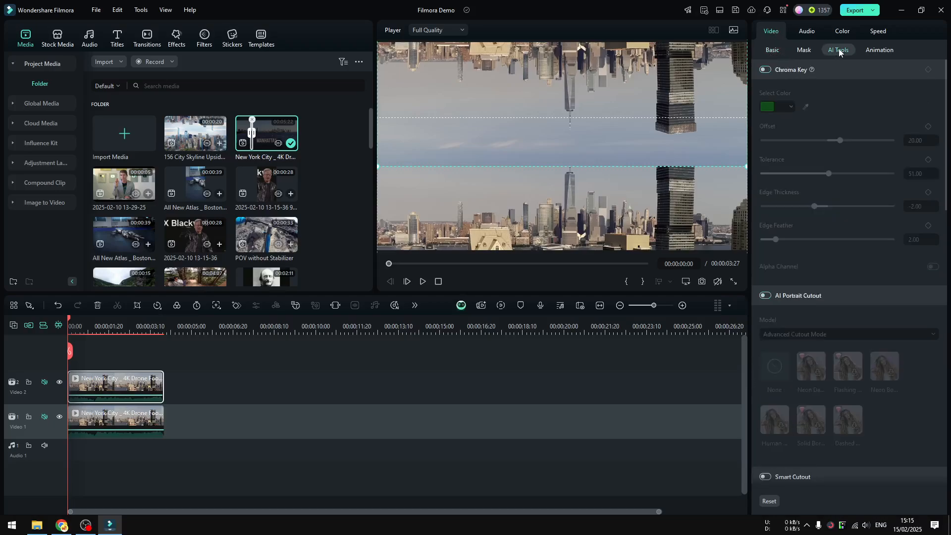
click(767, 70)
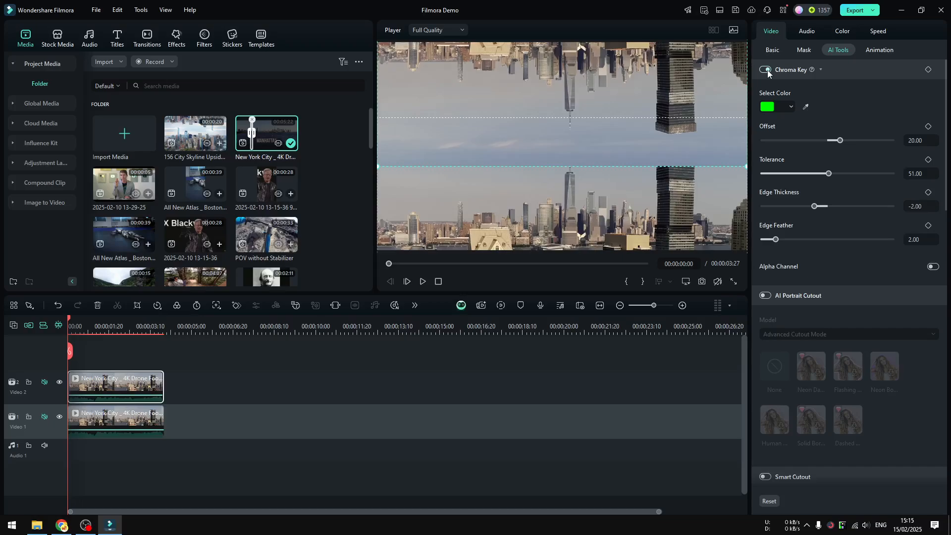
click(805, 108)
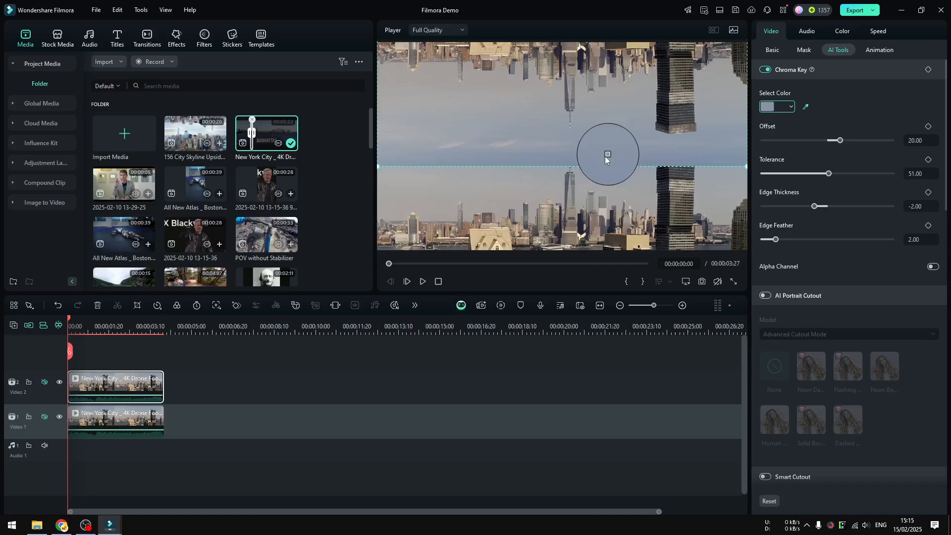
click(581, 165)
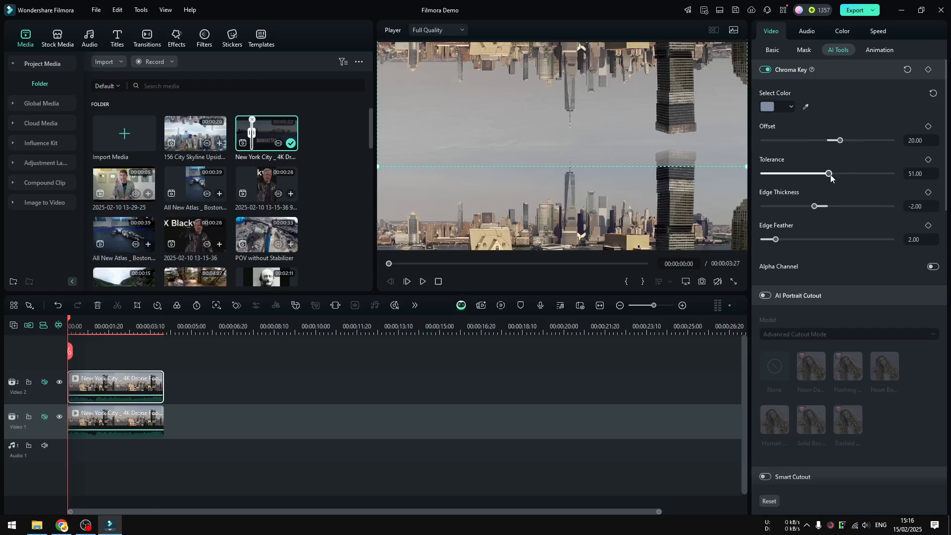
drag(839, 141, 878, 139)
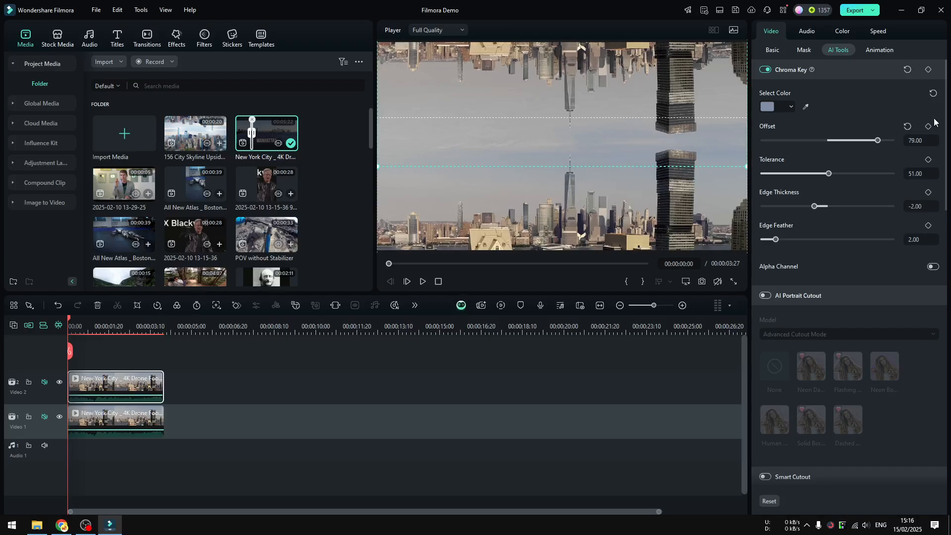
drag(944, 124, 941, 187)
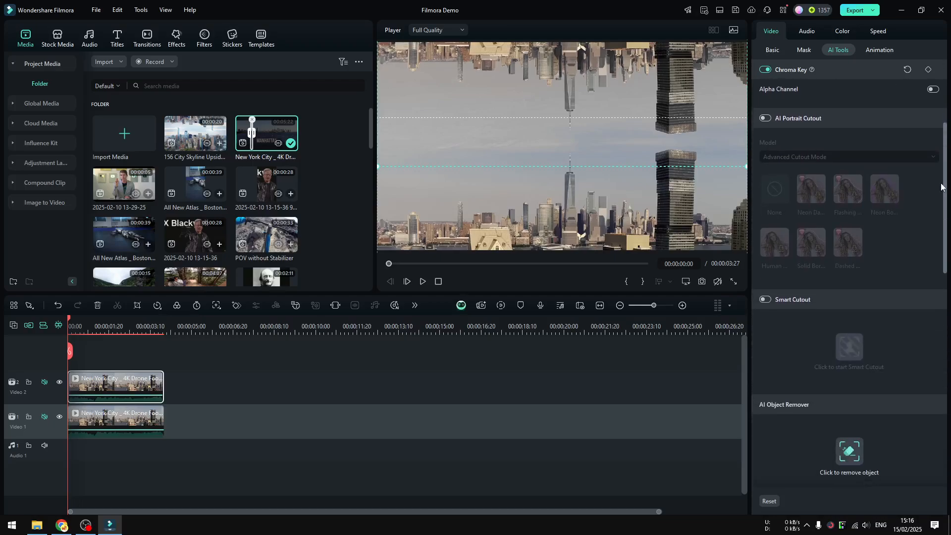
scroll(793, 229, down, 3)
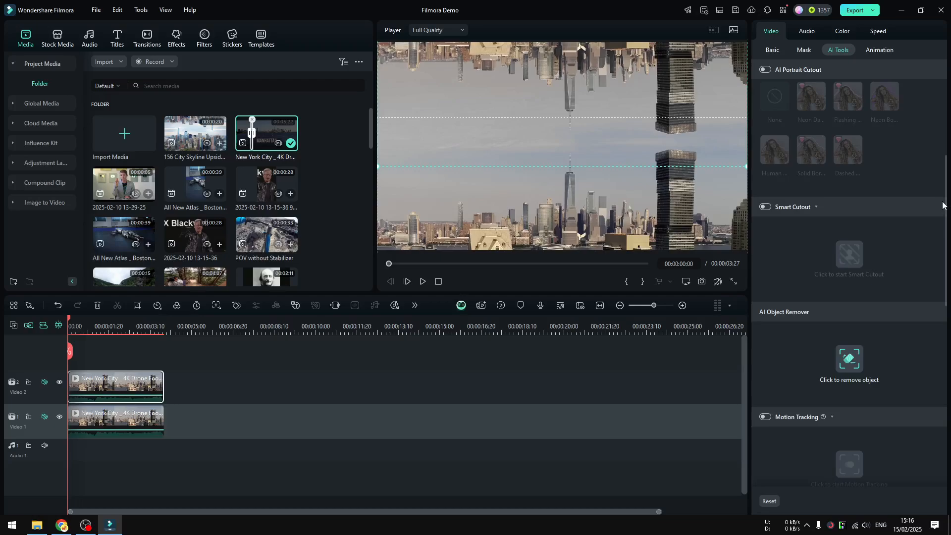
scroll(947, 208, up, 5)
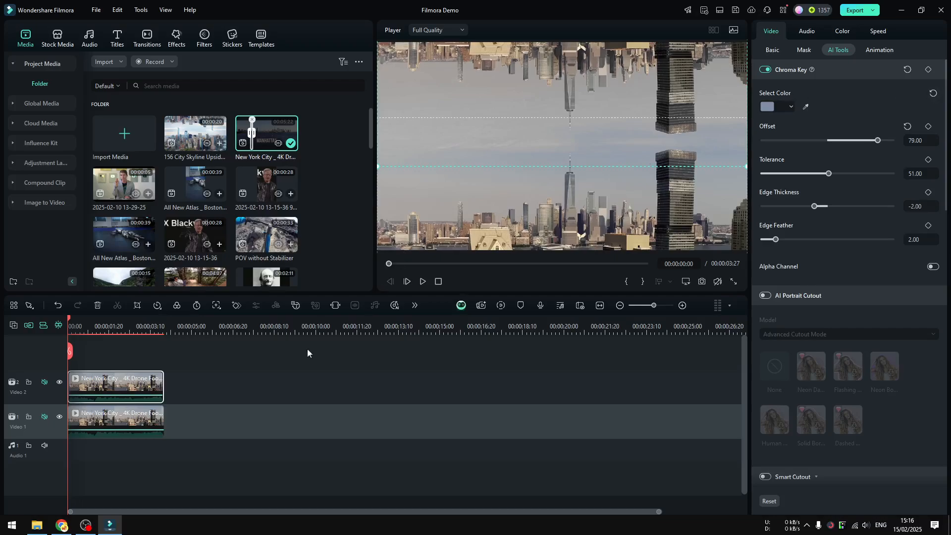
Step: Play the keyed skyline composite from the start and preview the 156 City Skyline reference clip for comparison
mouse_move(70, 353)
mouse_down()
mouse_move(79, 355)
mouse_move(57, 353)
mouse_up()
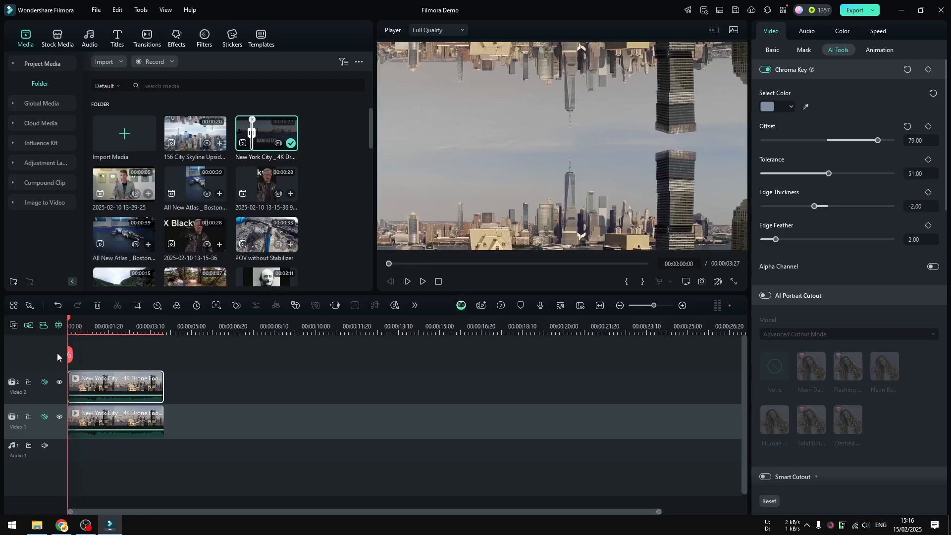
click(422, 281)
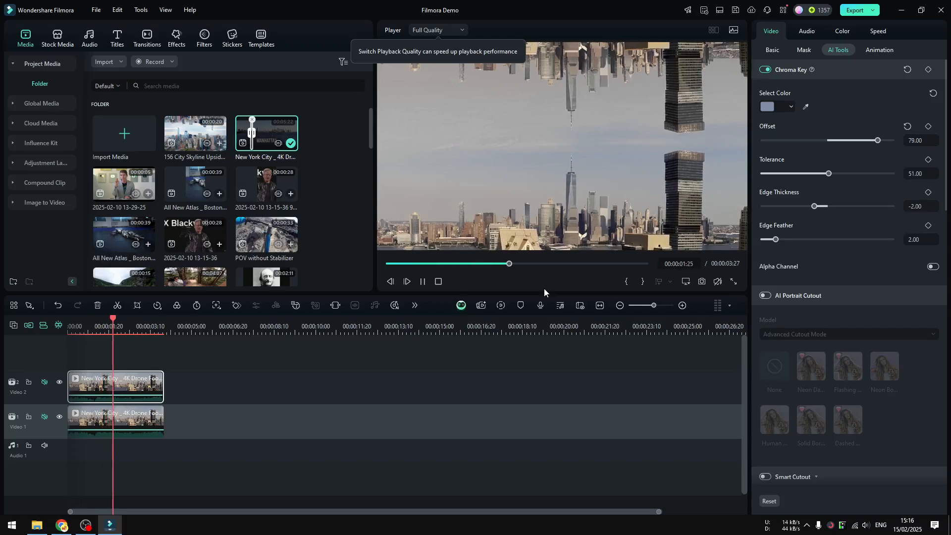
double_click(194, 135)
click(422, 282)
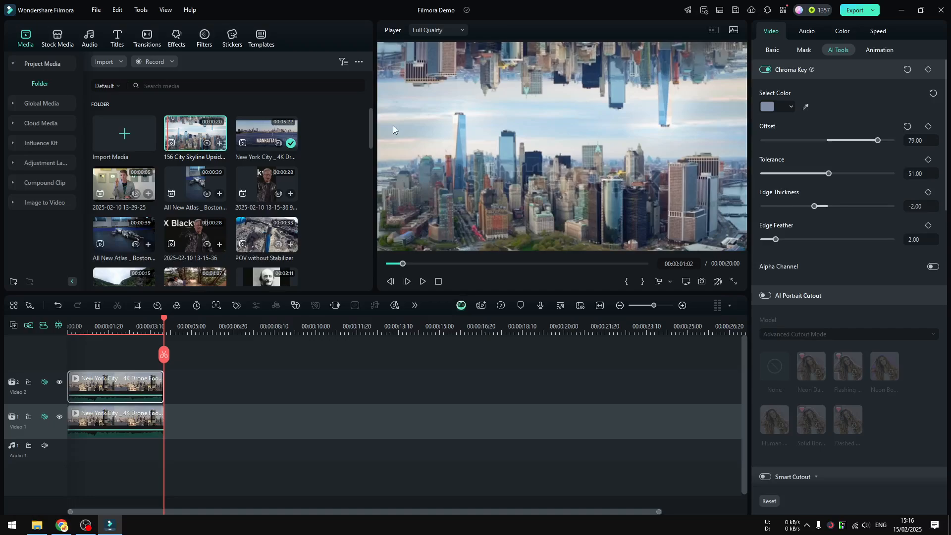
Step: Flip the upper city clip horizontally so its buildings do not mirror those directly below
drag(169, 358, 105, 355)
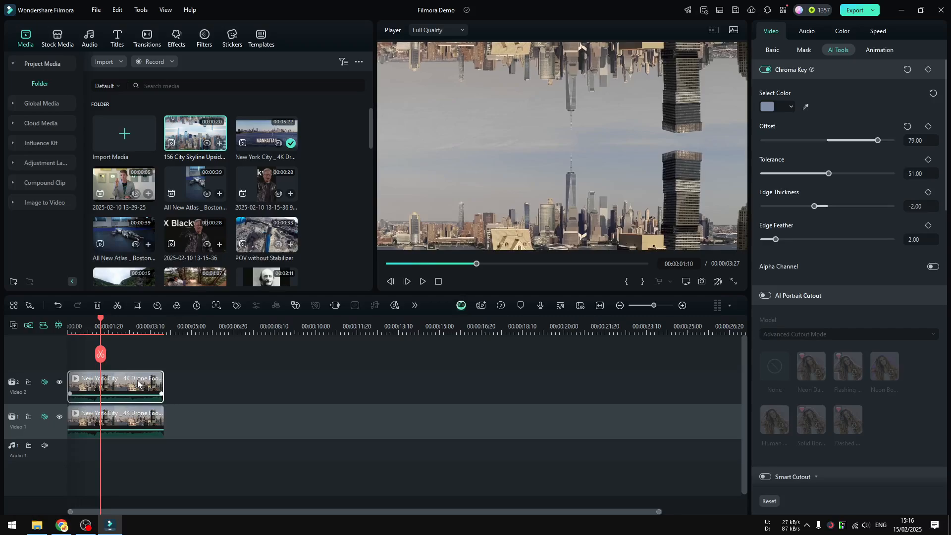
click(772, 50)
drag(946, 127, 858, 186)
click(779, 250)
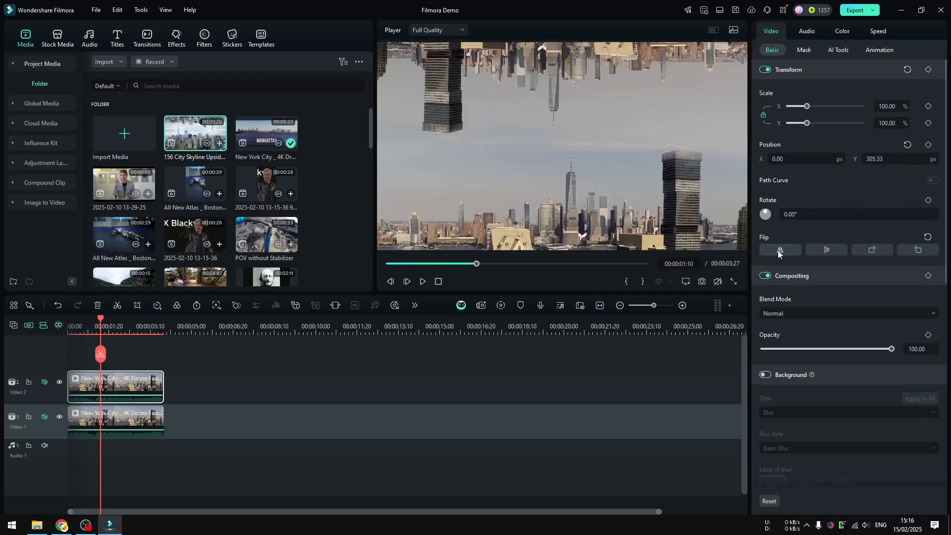
Step: Play the updated skyline composite, compare it with the 156 City Skyline reference clip, and replay the composite from the start
drag(101, 355, 15, 356)
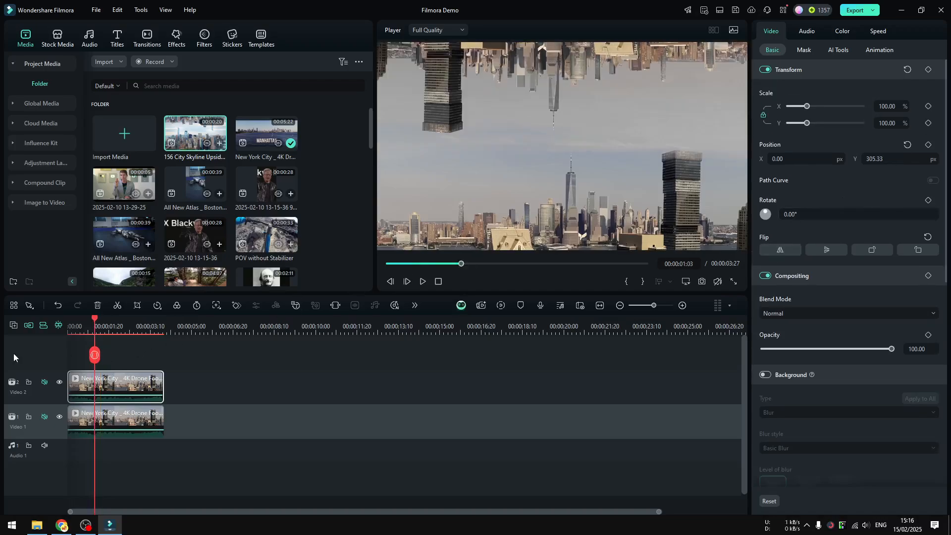
click(423, 282)
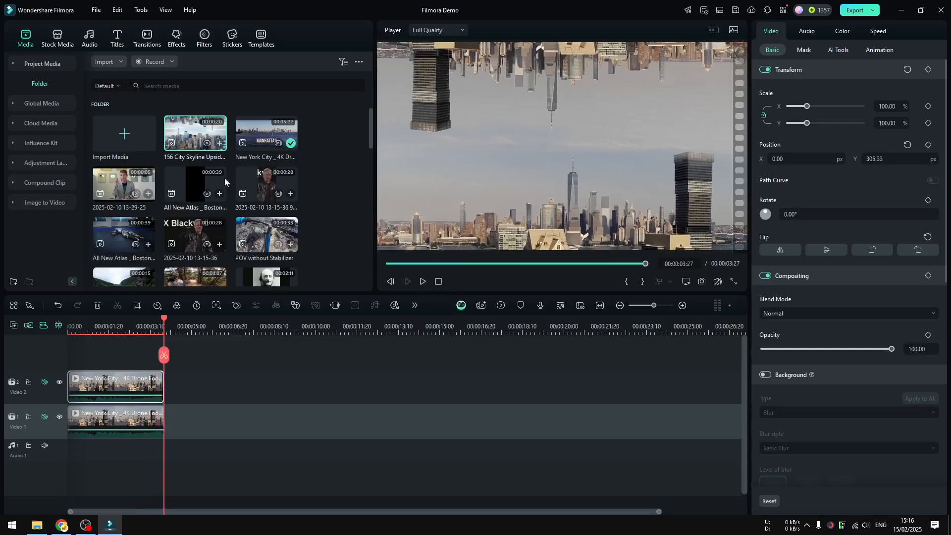
double_click(188, 141)
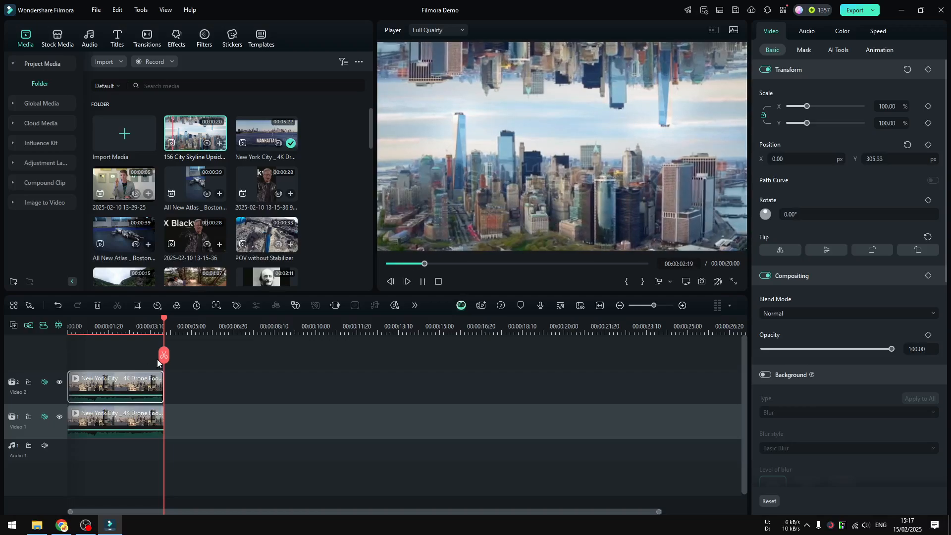
drag(162, 355, 70, 354)
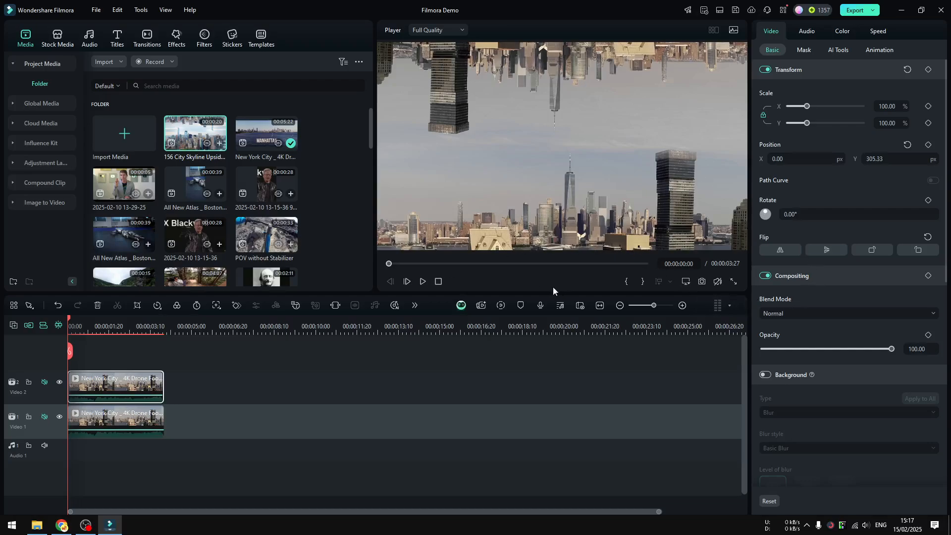
click(422, 281)
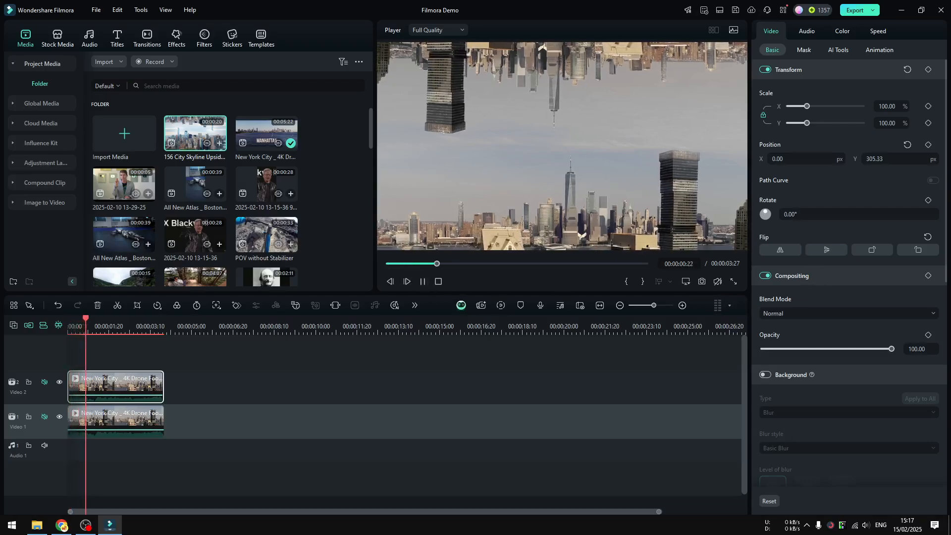